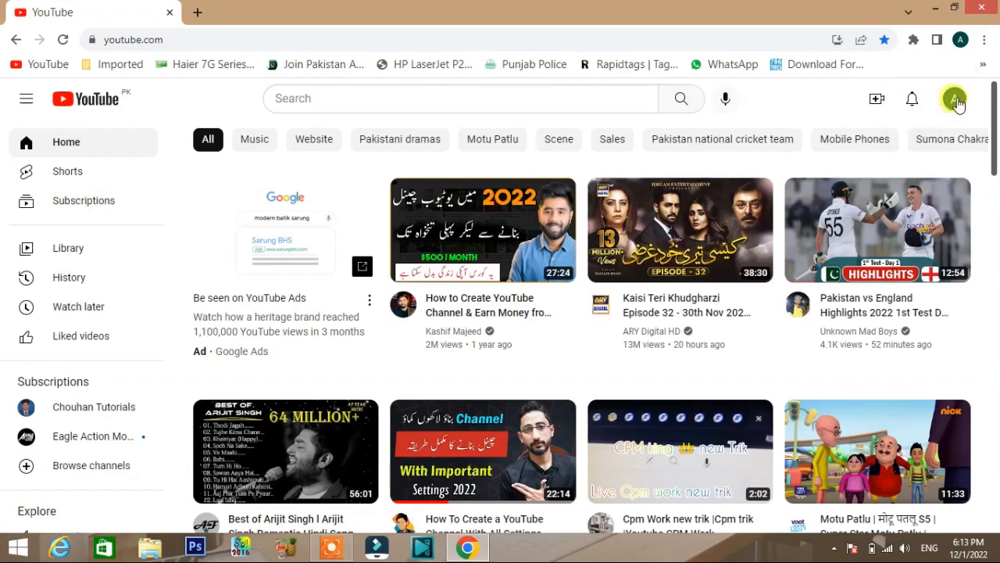
Create a new YouTube channel for this account, replacing the prefilled name with "learn and earn".
click(954, 102)
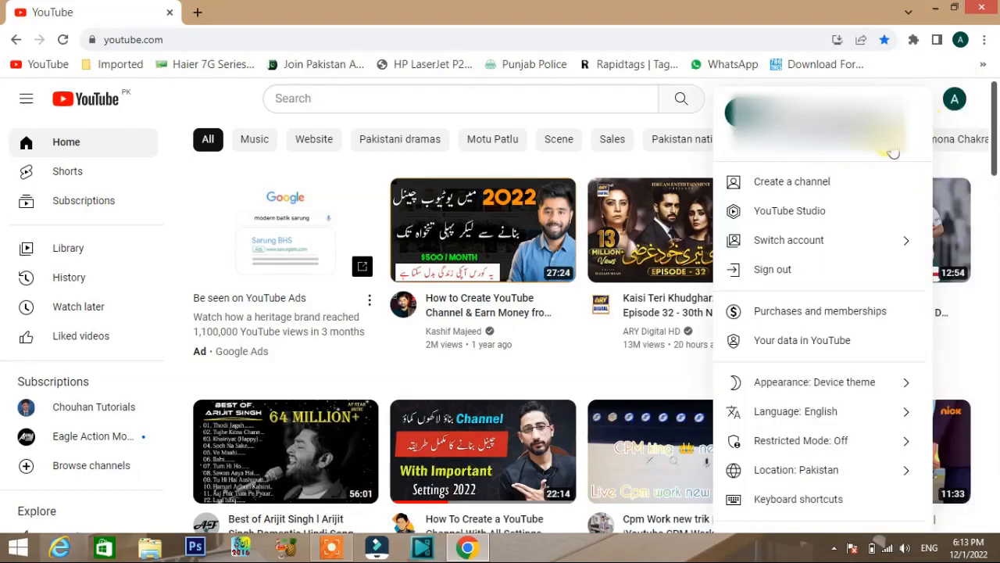
click(787, 189)
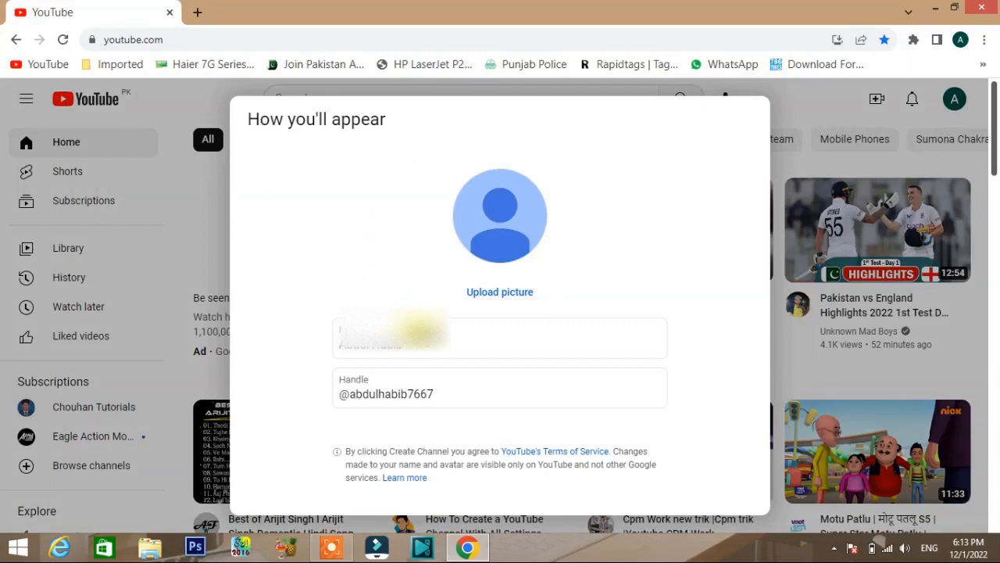
click(422, 335)
key(BackSpace)
key(BackSpace)
key(BackSpace)
key(BackSpace)
key(BackSpace)
key(BackSpace)
key(BackSpace)
key(BackSpace)
key(BackSpace)
key(BackSpace)
key(BackSpace)
key(BackSpace)
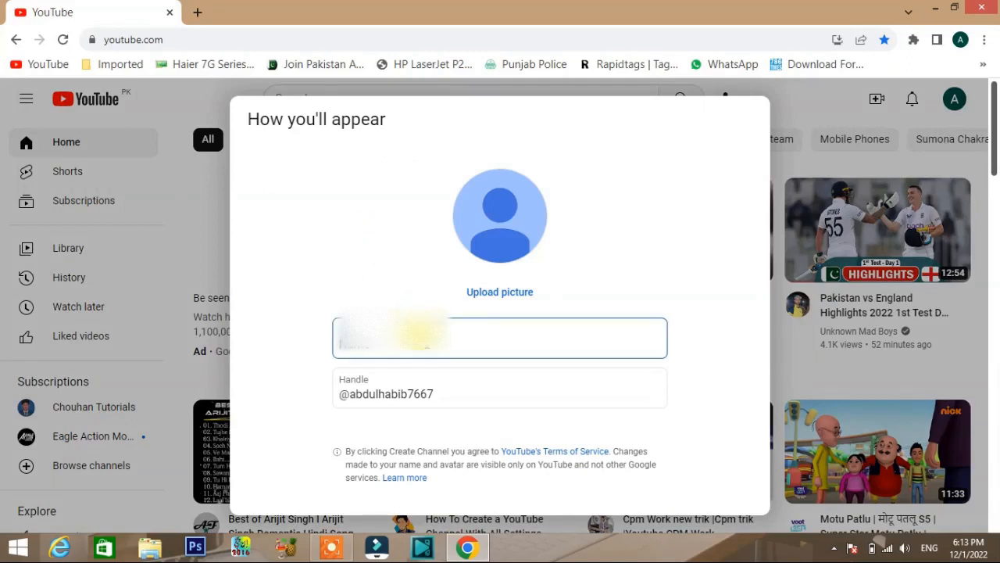
key(BackSpace)
key(BackSpace)
key(BackSpace)
key(BackSpace)
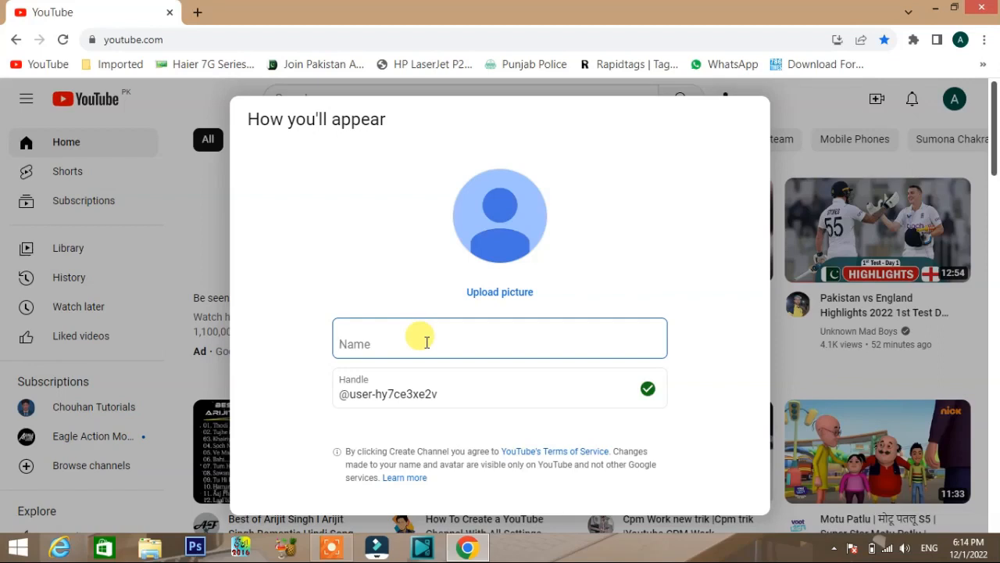
text(learn and ea)
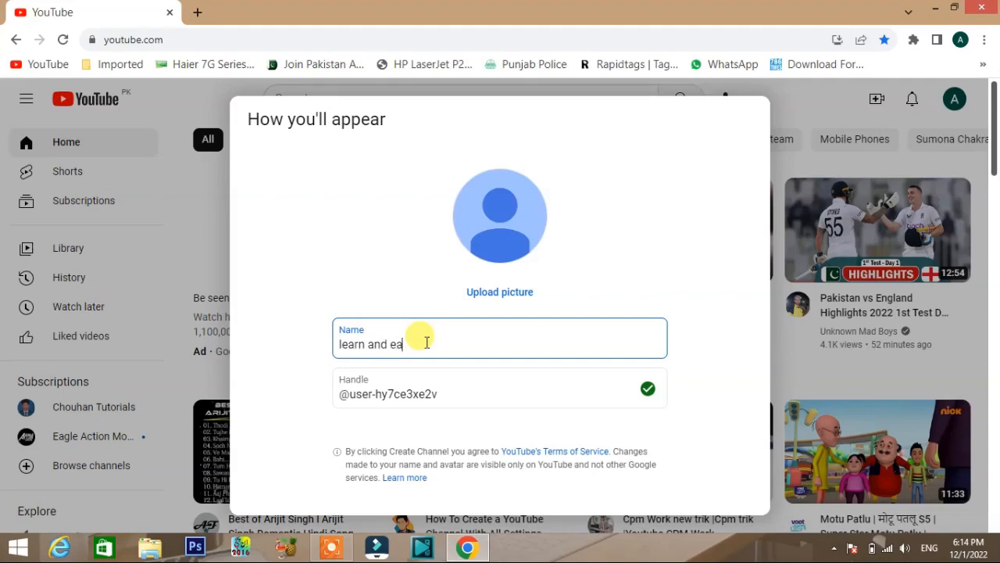
text(rn)
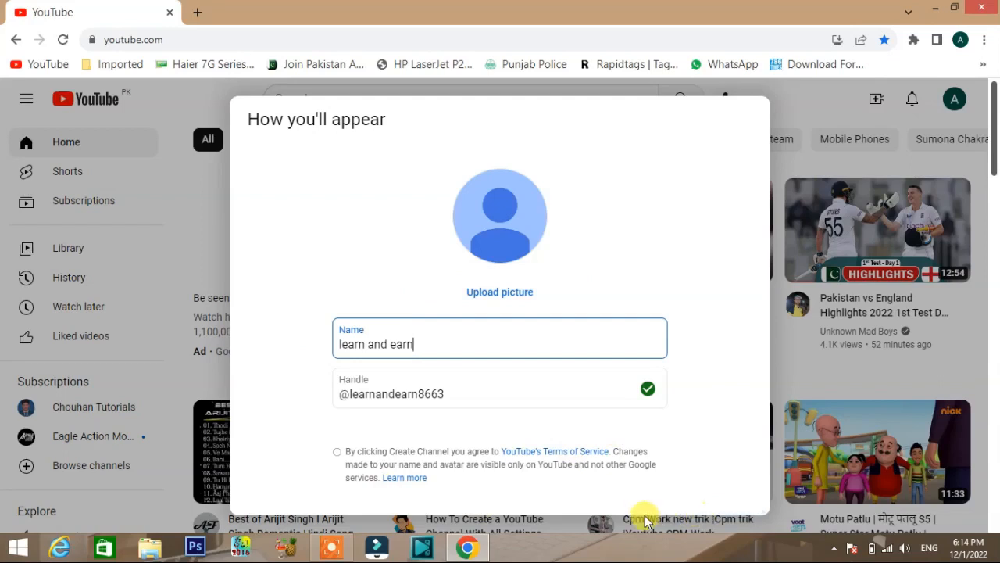
click(722, 517)
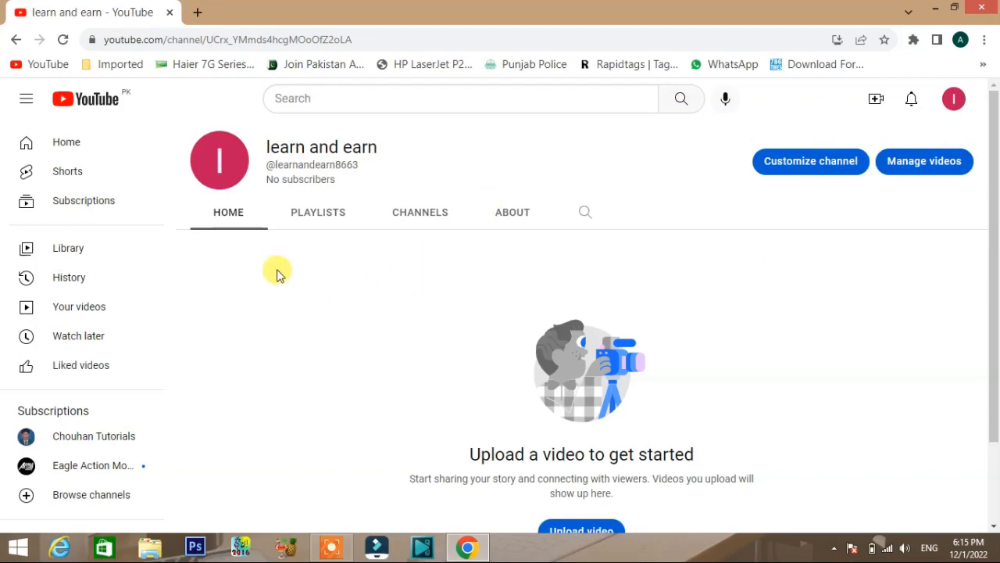
Open YouTube Studio for the new channel and dismiss the welcome screen, battery warning and feature notices.
scroll(336, 285, down, 2)
scroll(319, 281, up, 2)
click(952, 105)
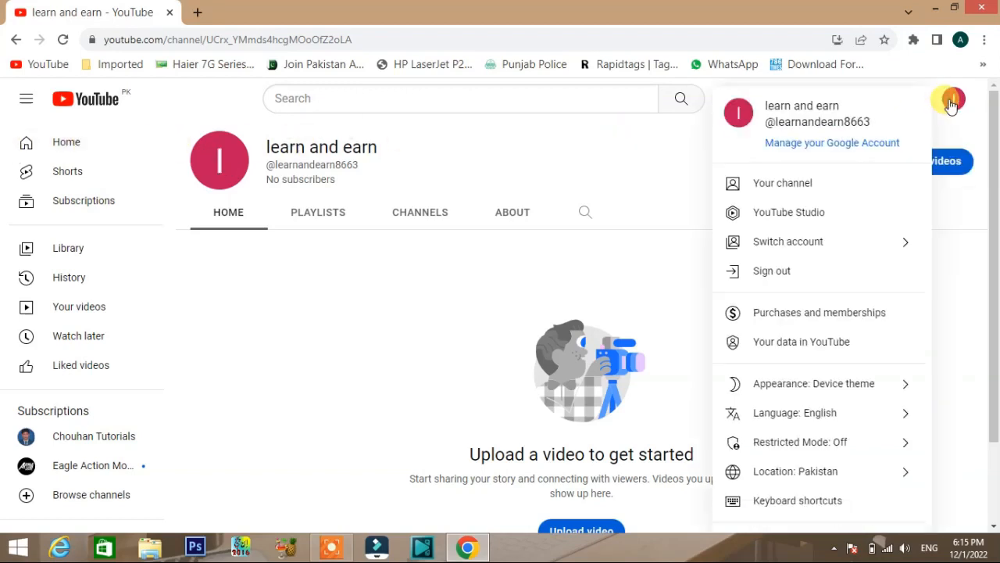
click(789, 215)
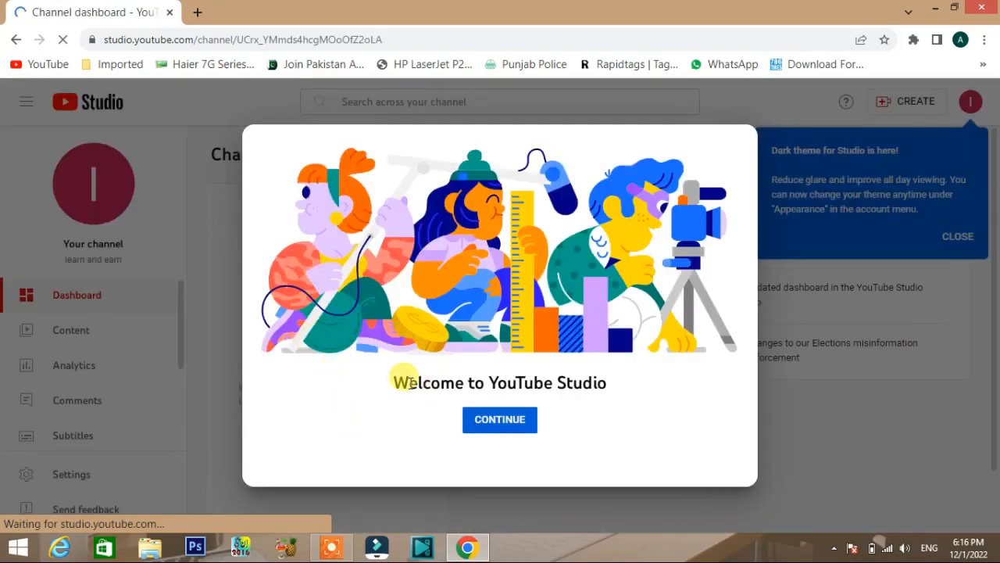
click(496, 419)
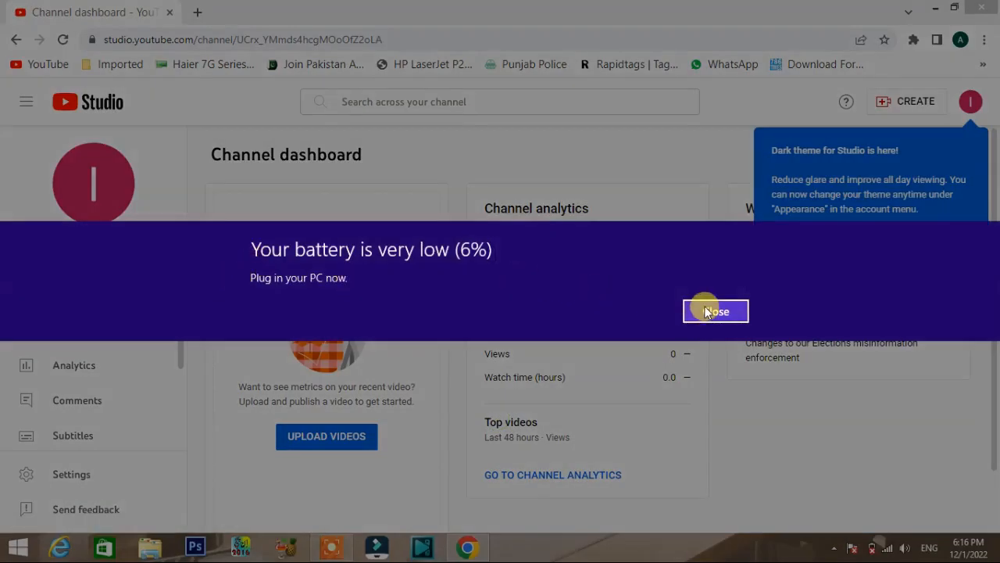
click(709, 310)
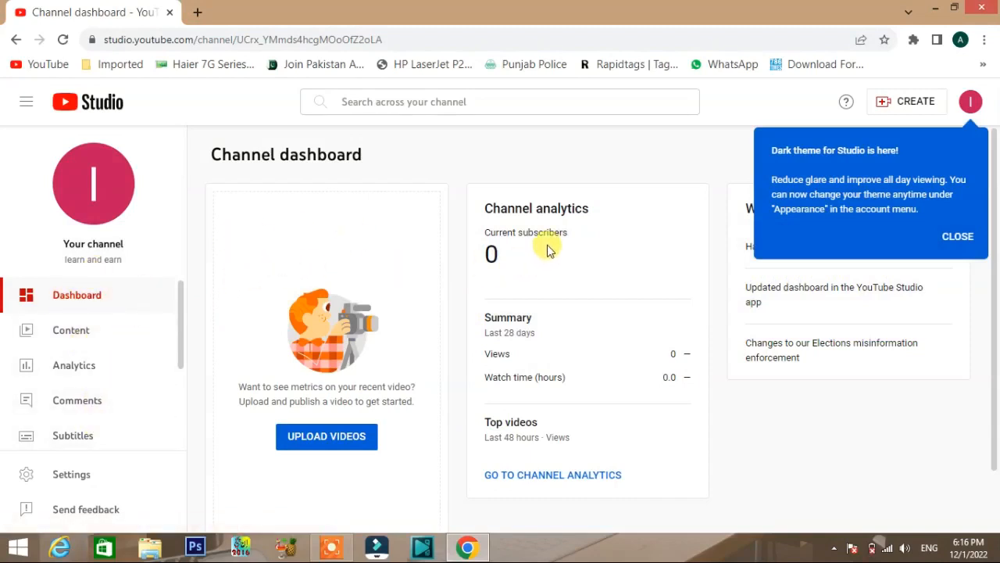
click(956, 238)
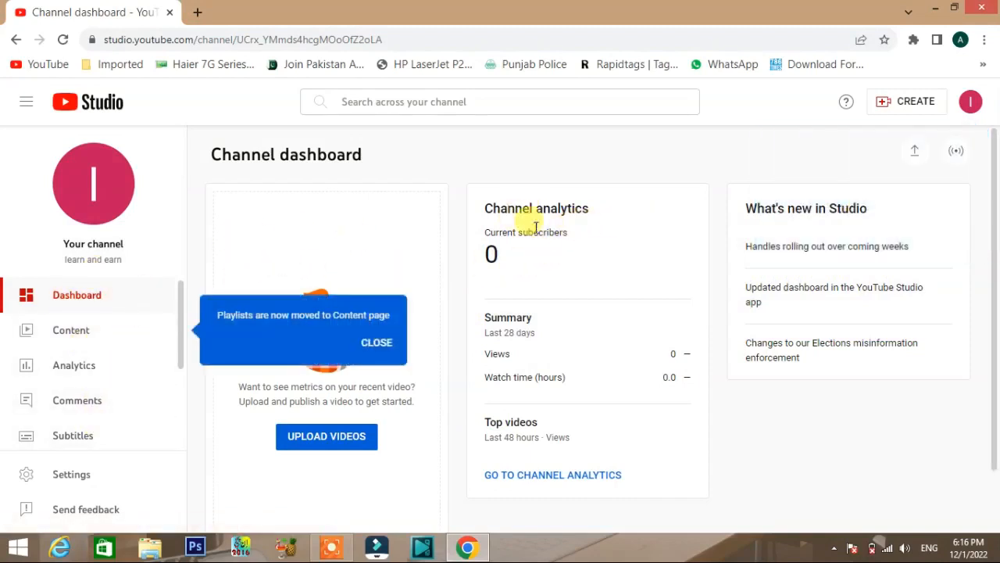
click(375, 350)
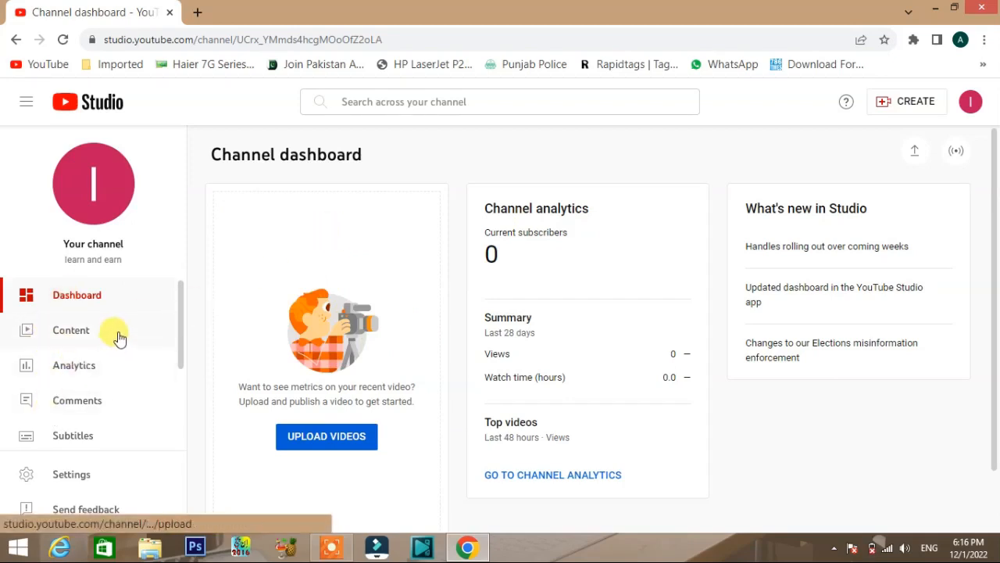
Open the channel's basic info settings and set the country of residence to Pakistan.
scroll(119, 336, down, 1)
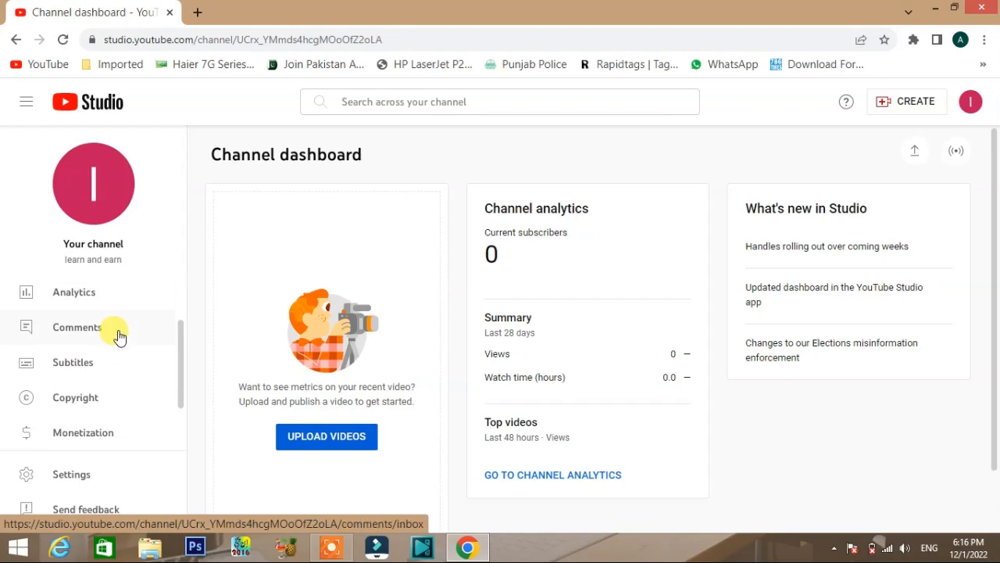
click(55, 476)
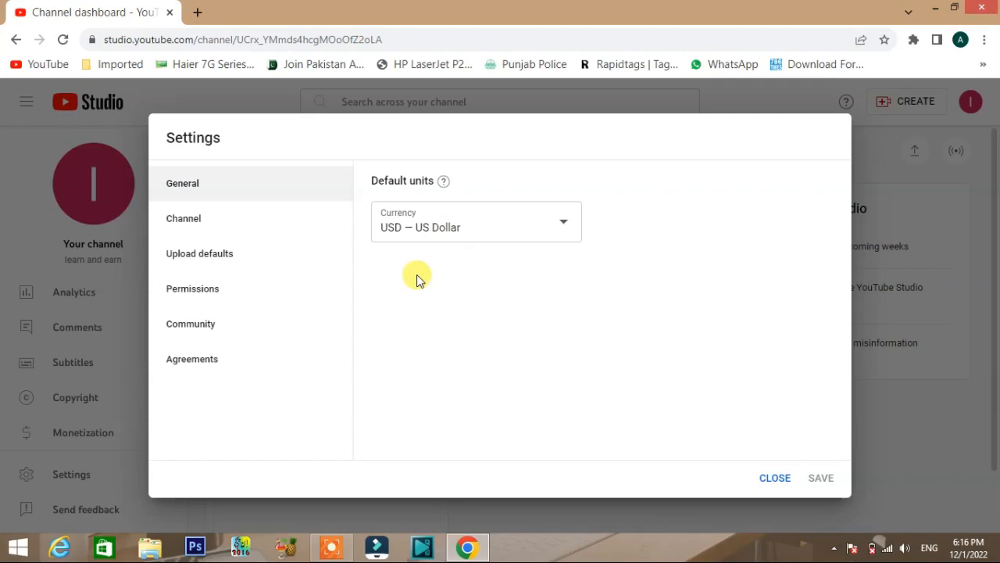
click(177, 227)
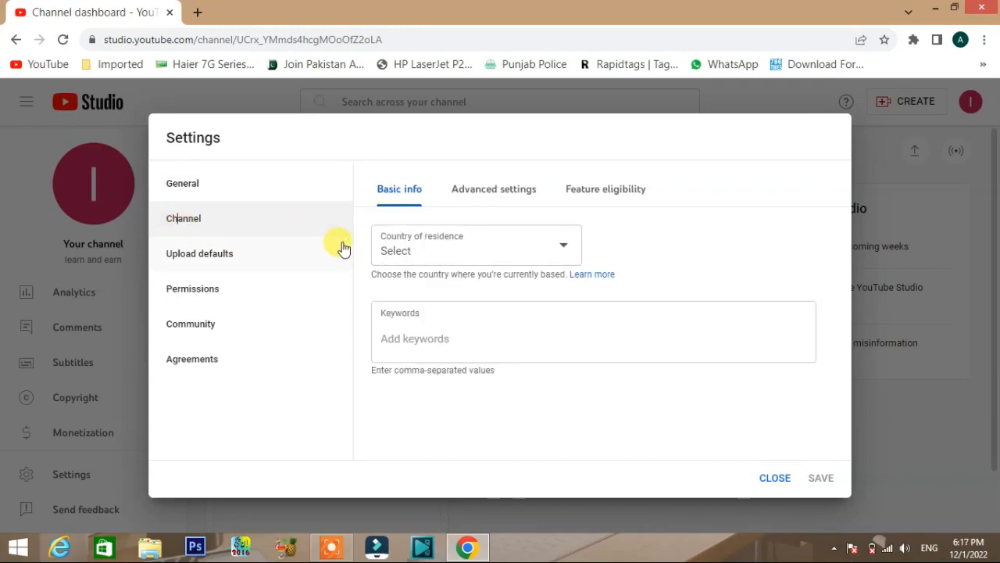
click(564, 250)
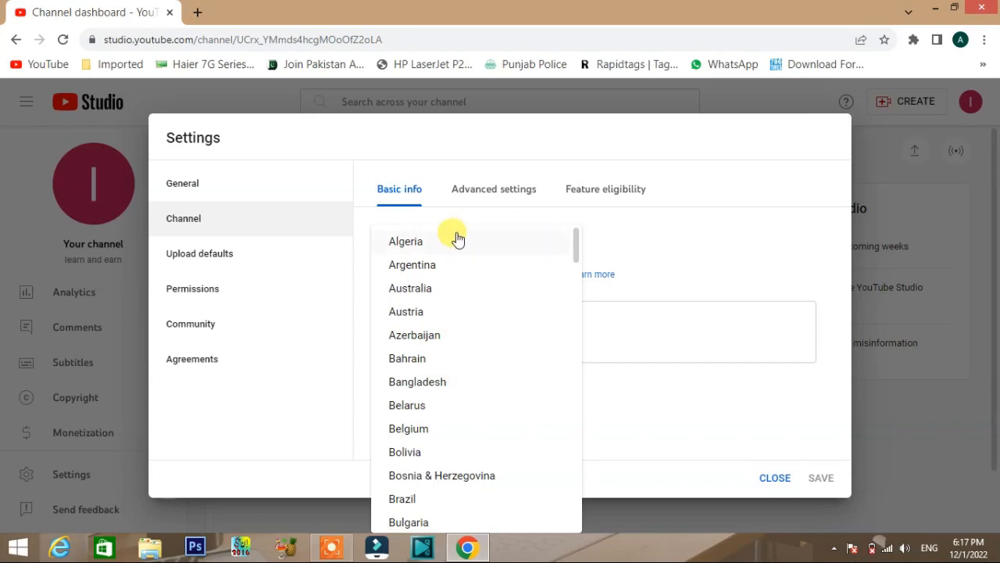
scroll(469, 299, down, 10)
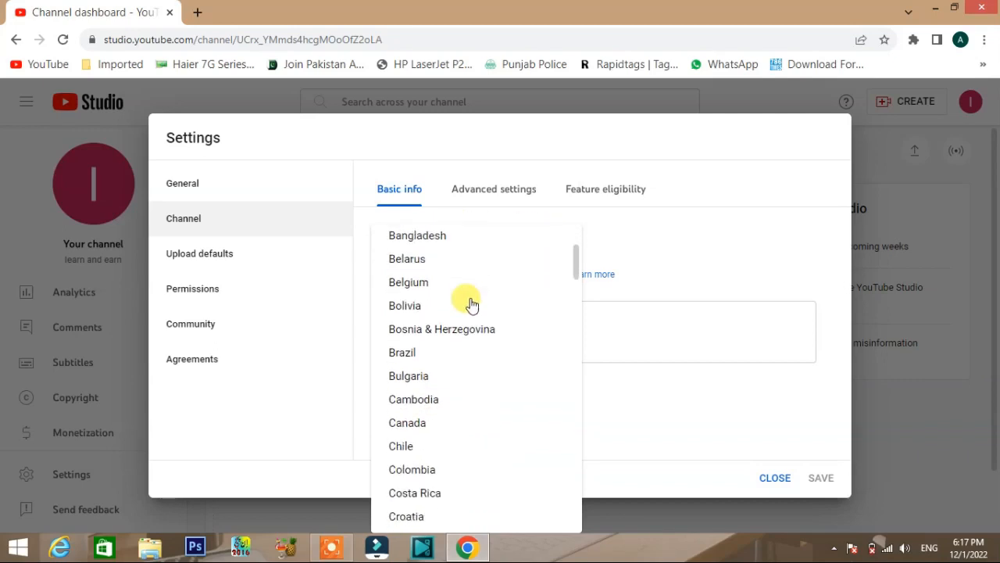
scroll(471, 305, down, 7)
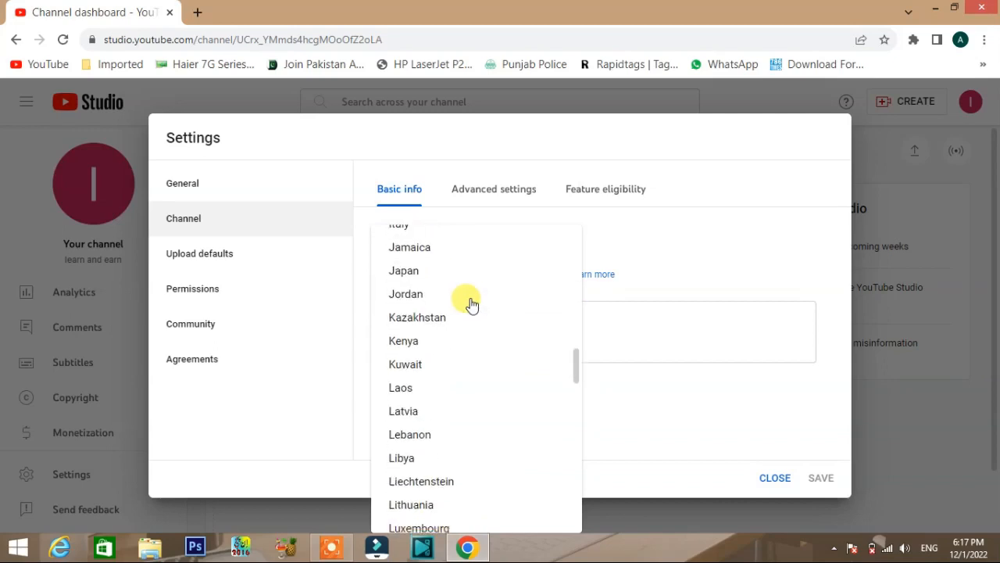
scroll(472, 305, down, 3)
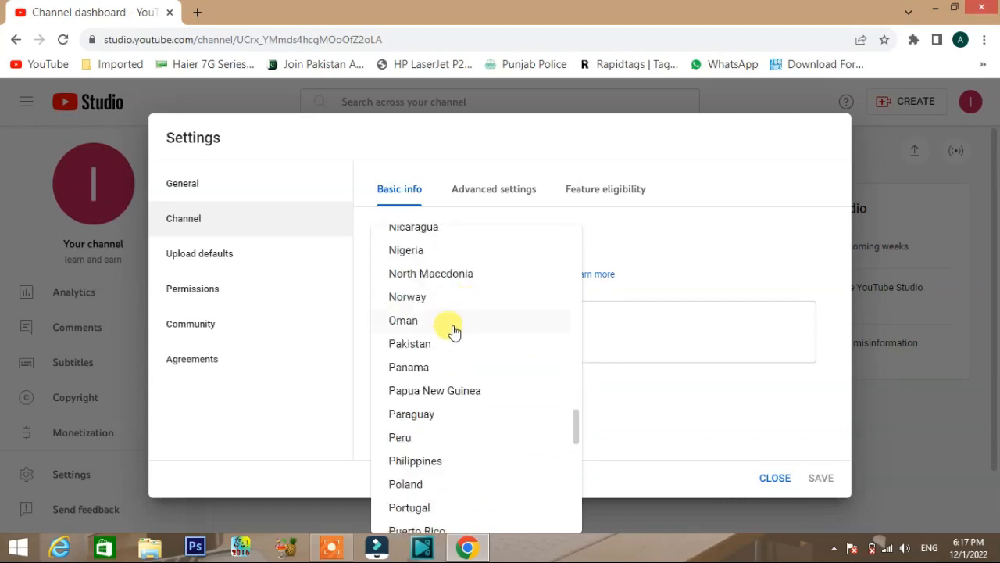
click(401, 346)
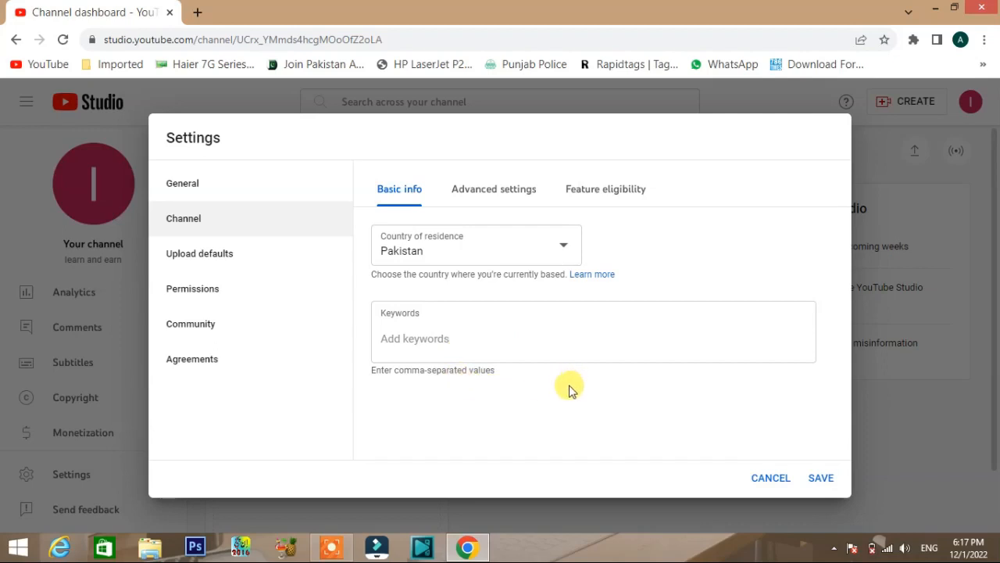
click(584, 143)
drag(586, 138, 623, 112)
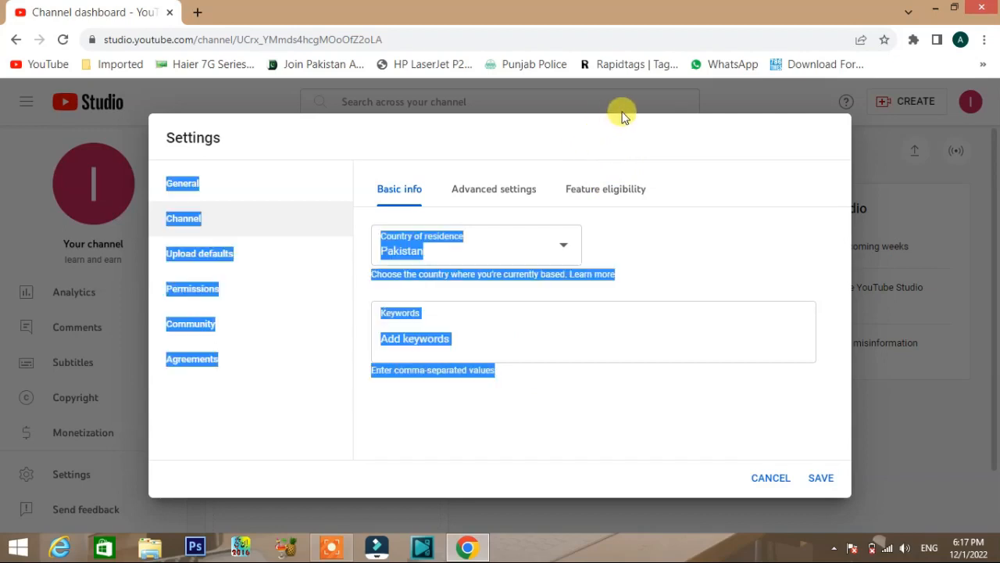
click(614, 123)
Add the channel keywords "learn", "earn" and "learn and earn".
click(420, 341)
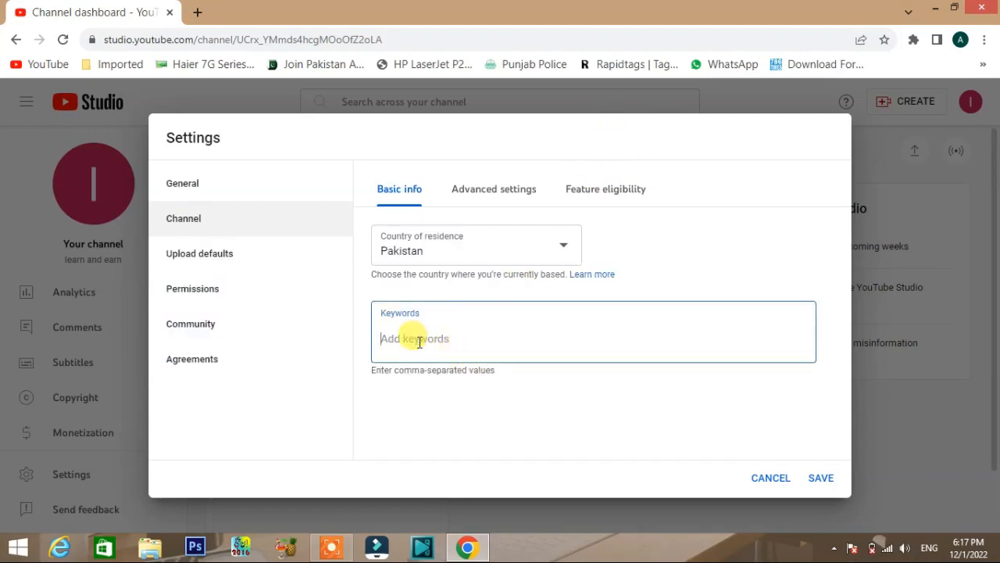
text(learn)
key(Return)
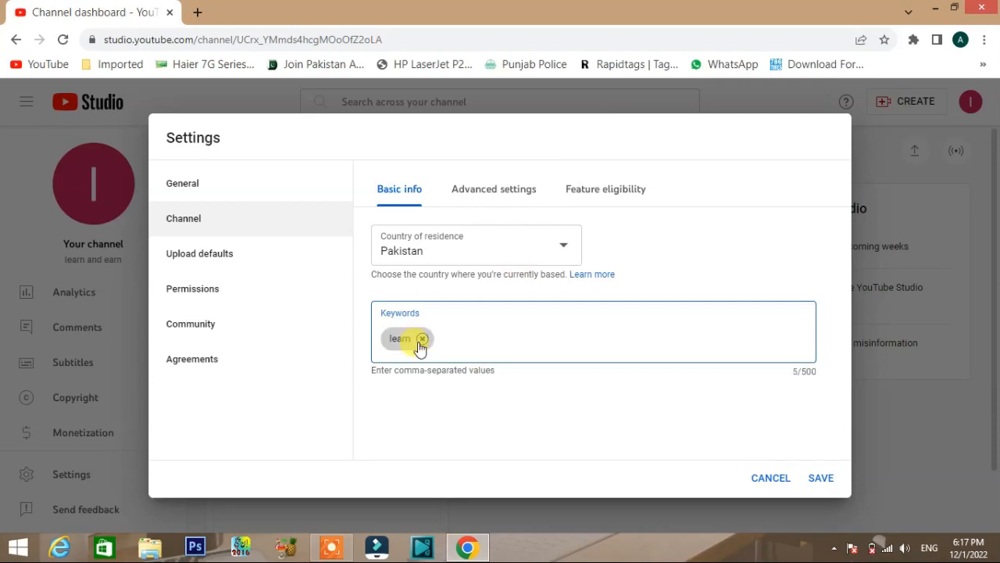
text(earn)
key(Return)
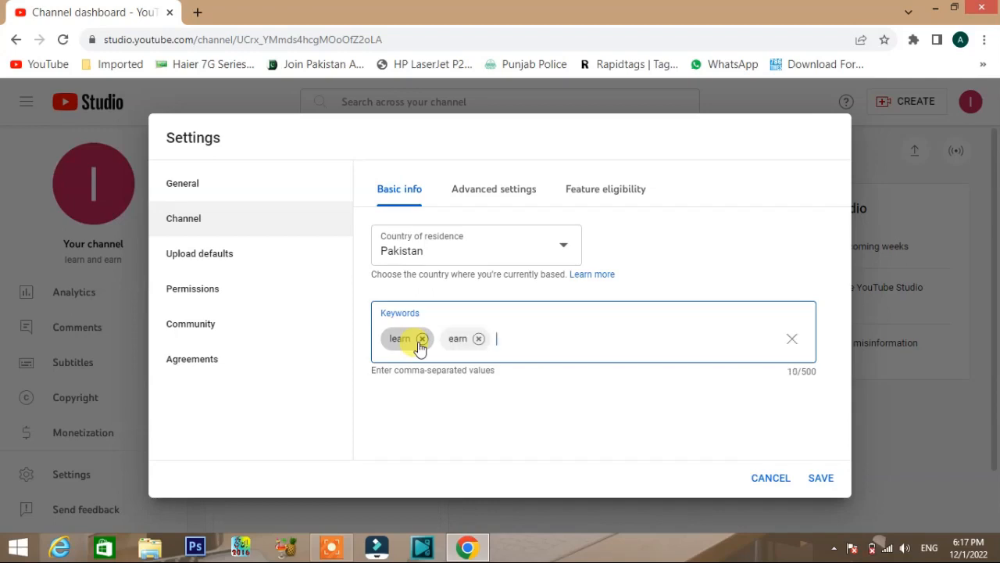
text(learn and earn,)
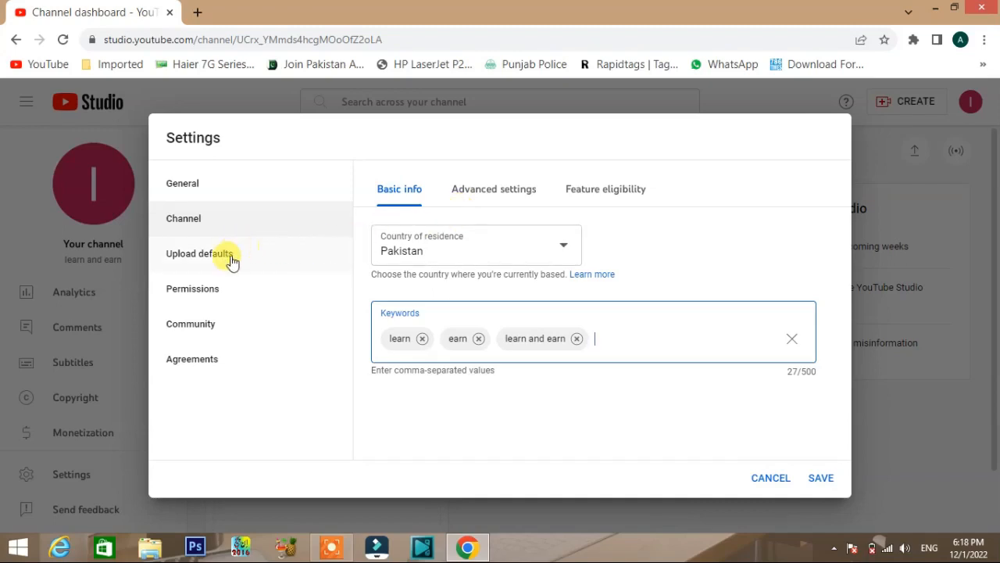
View the channel's advanced settings and enter "Hi," followed by a new line as the default upload description.
click(472, 195)
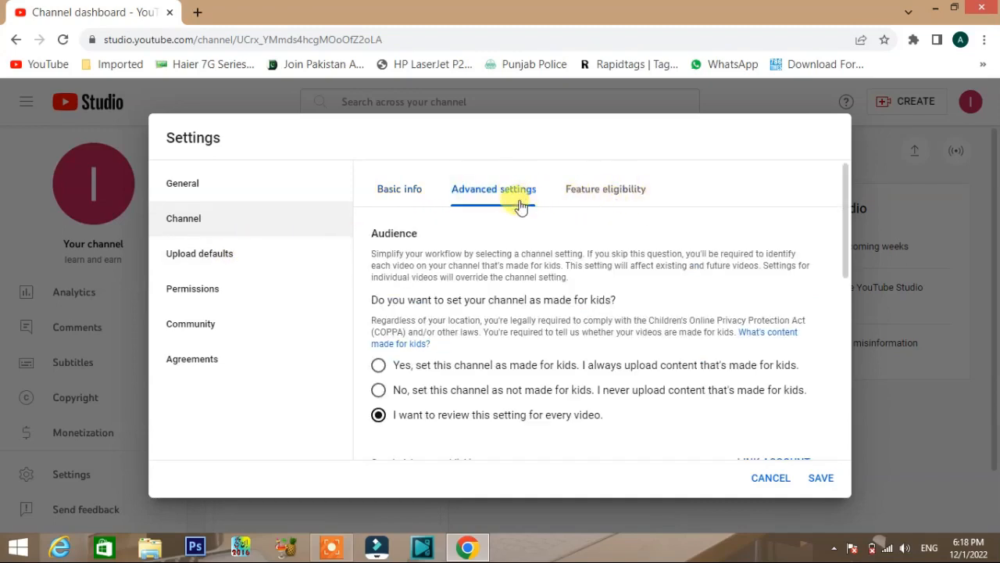
click(185, 257)
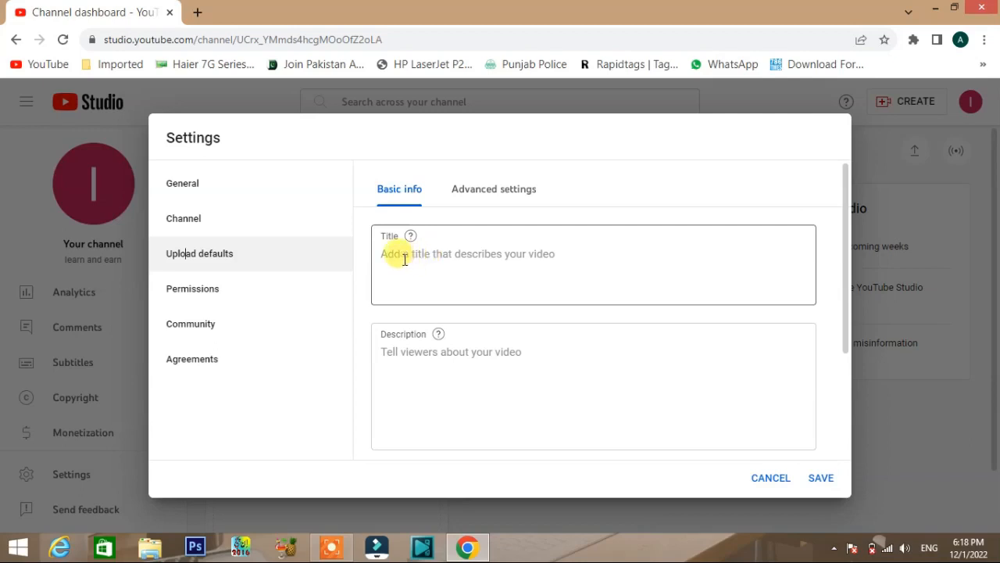
click(404, 359)
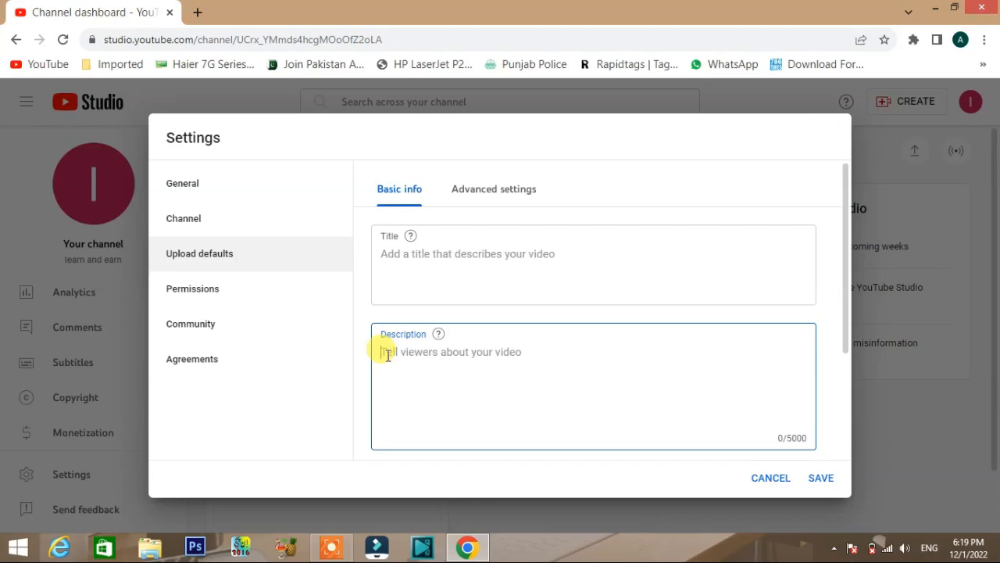
text(H)
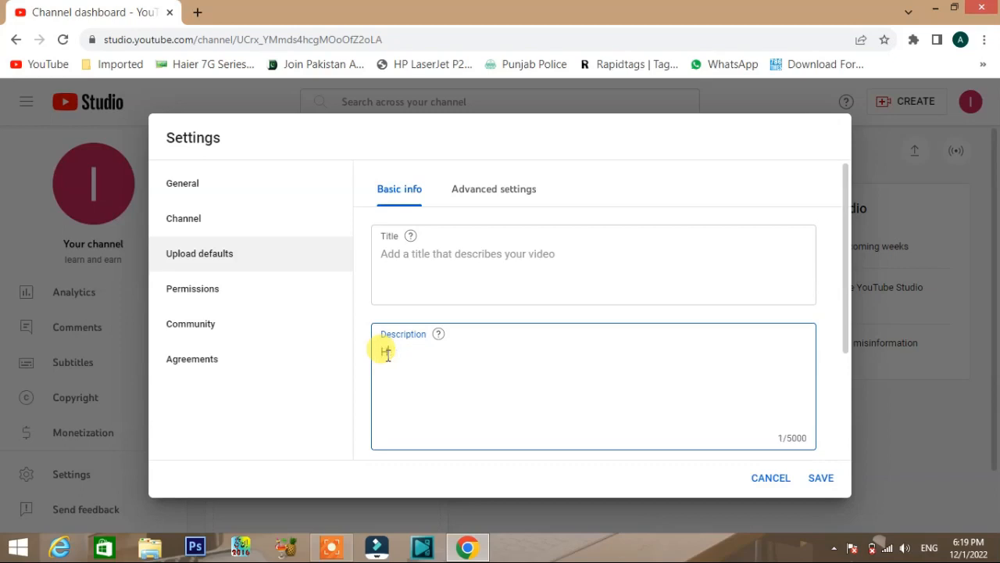
text(i,)
key(Return)
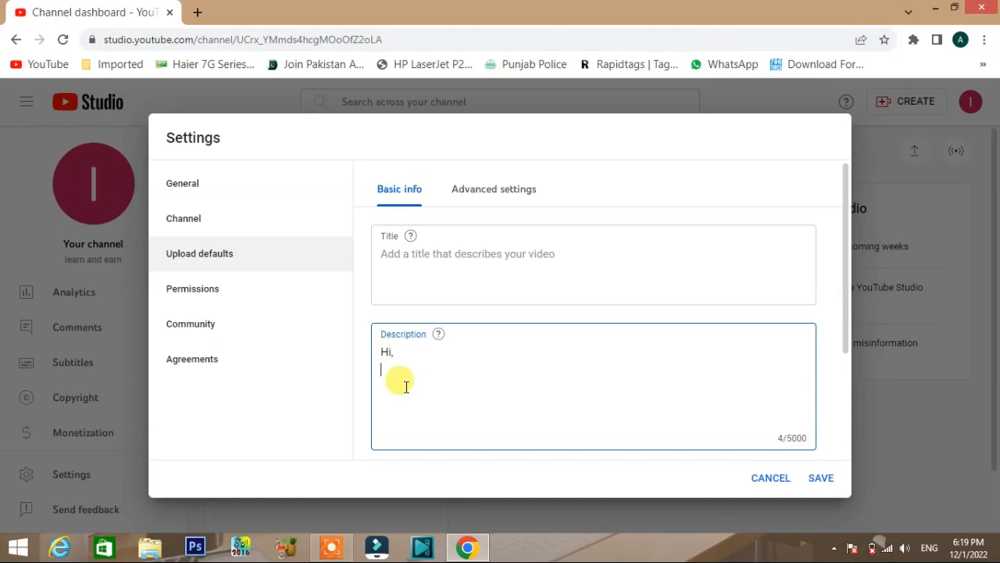
Review the basic upload defaults and save the settings.
scroll(429, 371, down, 2)
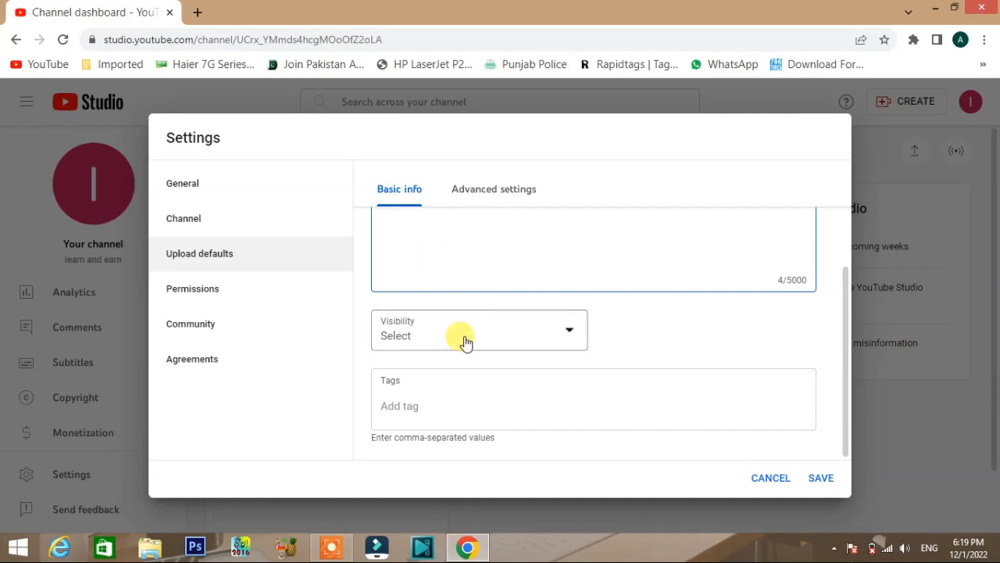
scroll(457, 339, up, 3)
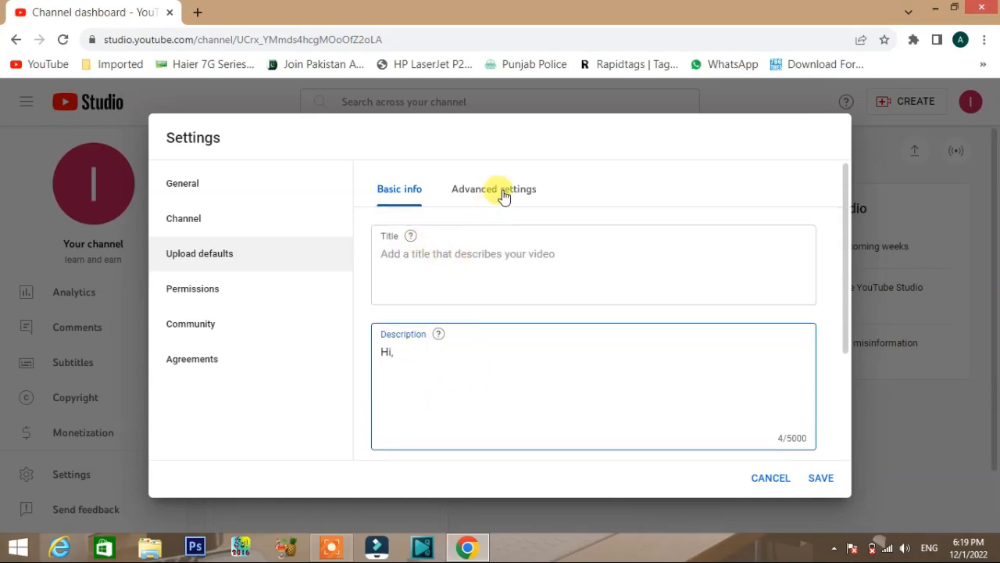
click(418, 383)
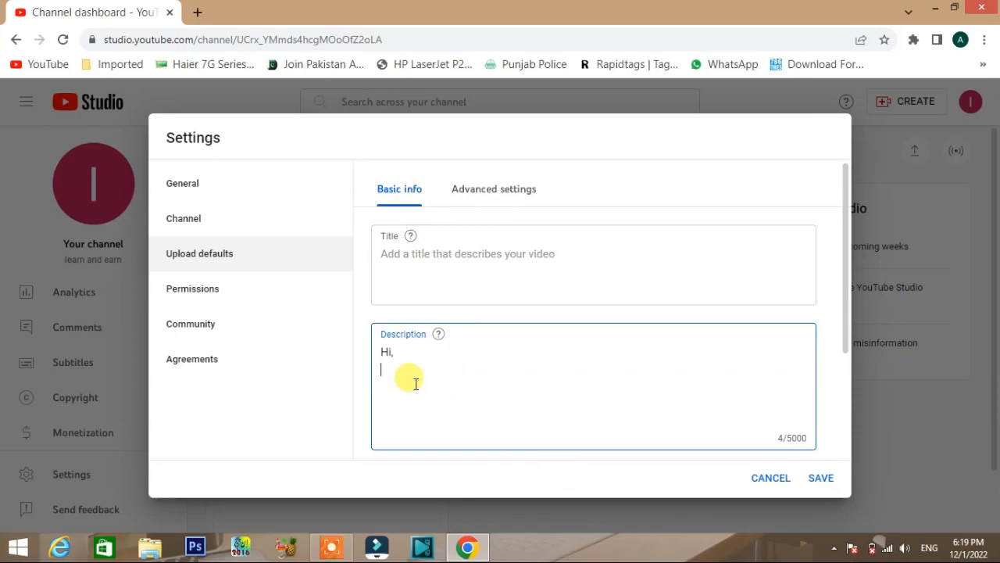
click(417, 263)
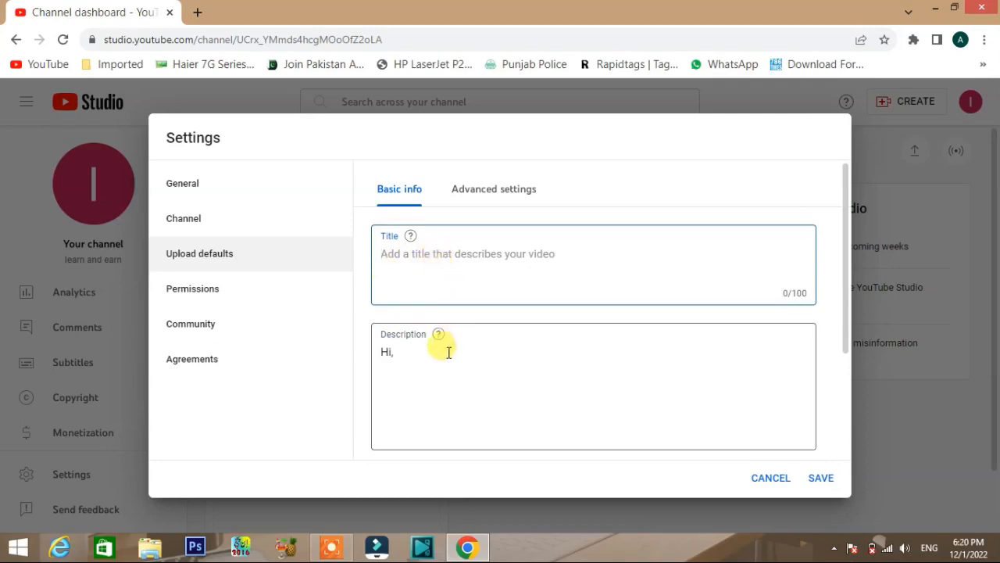
click(413, 386)
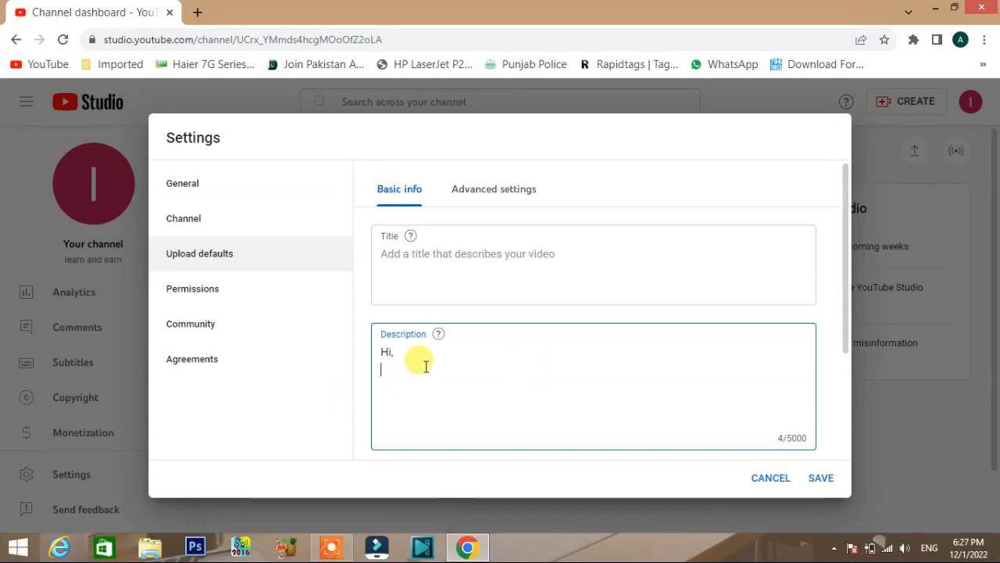
click(822, 478)
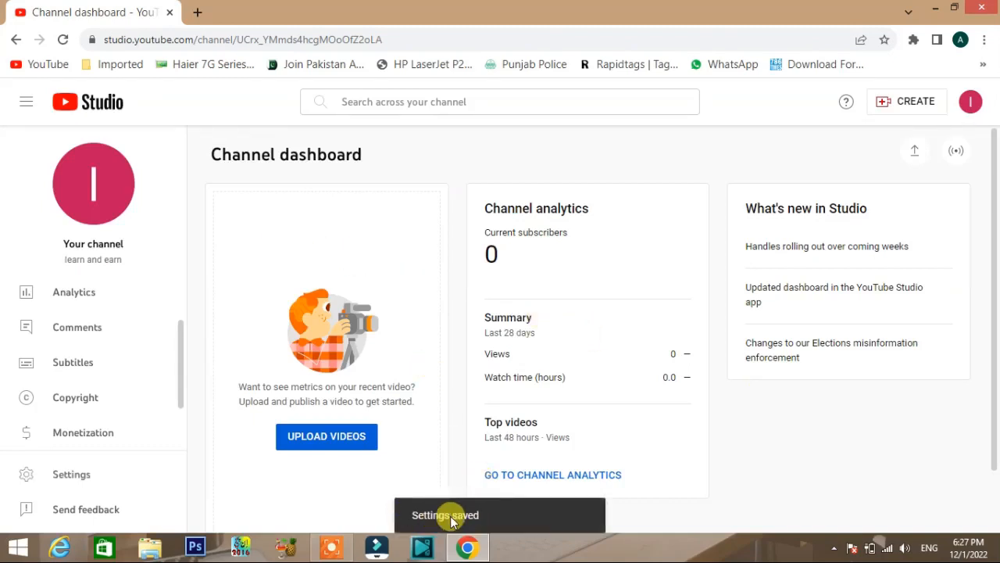
scroll(104, 297, up, 2)
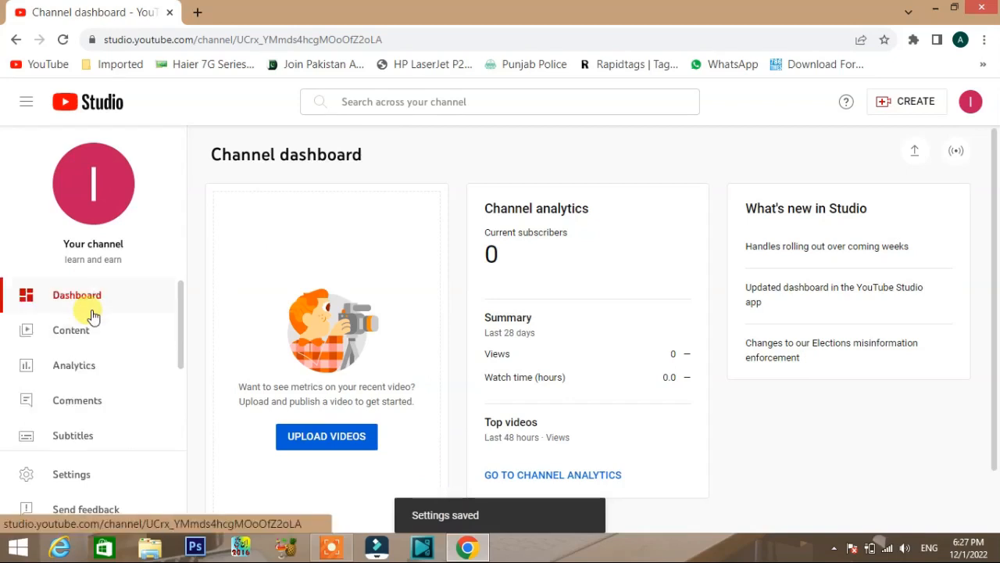